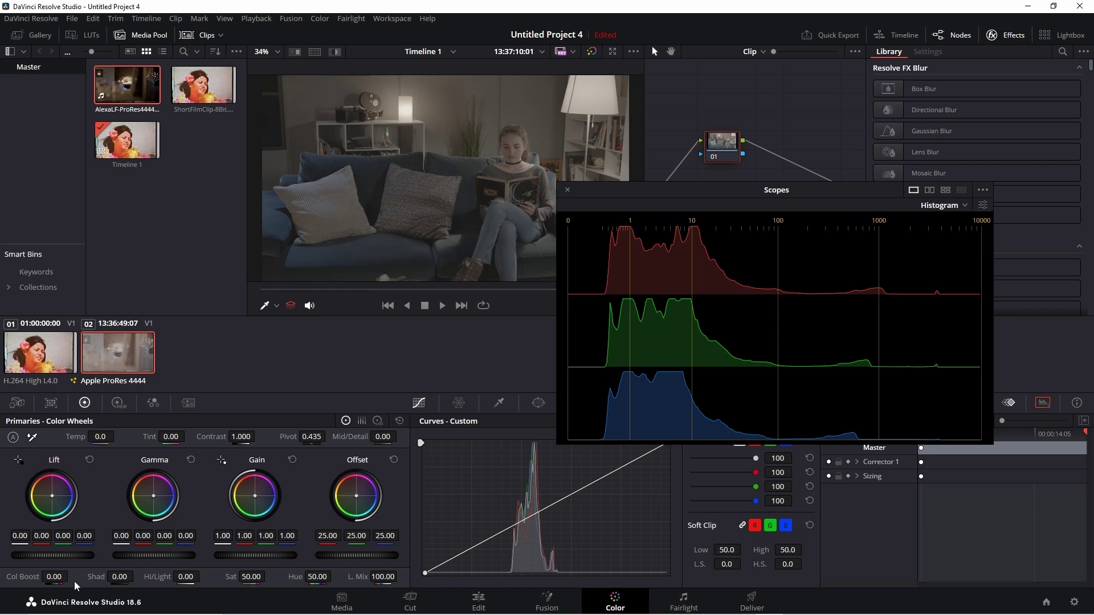
Push colour boost to +100 and -100, then saturation to 100, restoring each default
drag(54, 577, 148, 577)
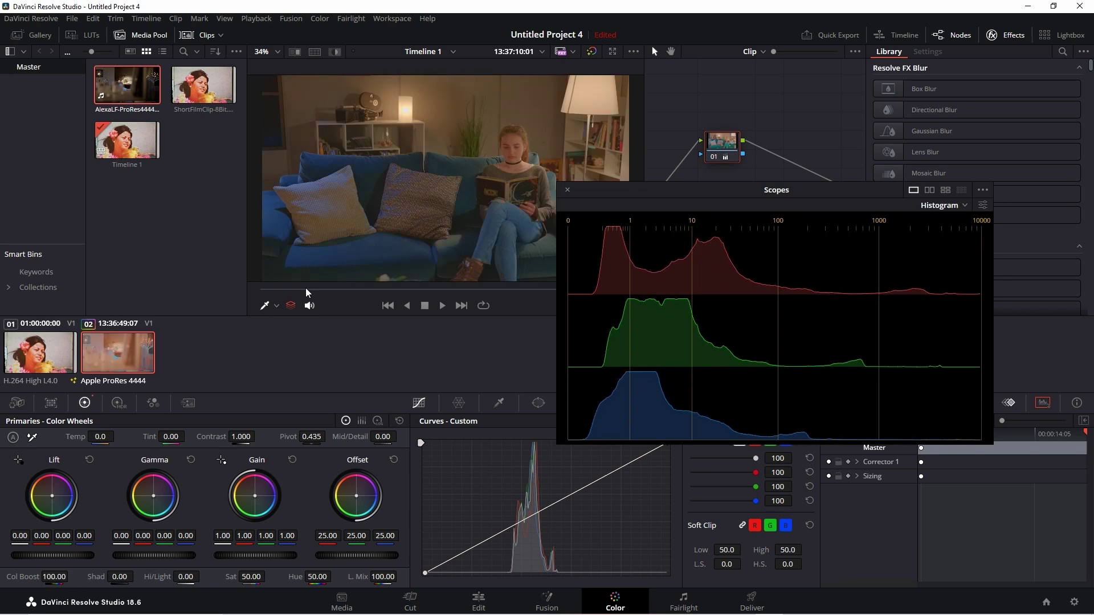
drag(63, 577, 23, 577)
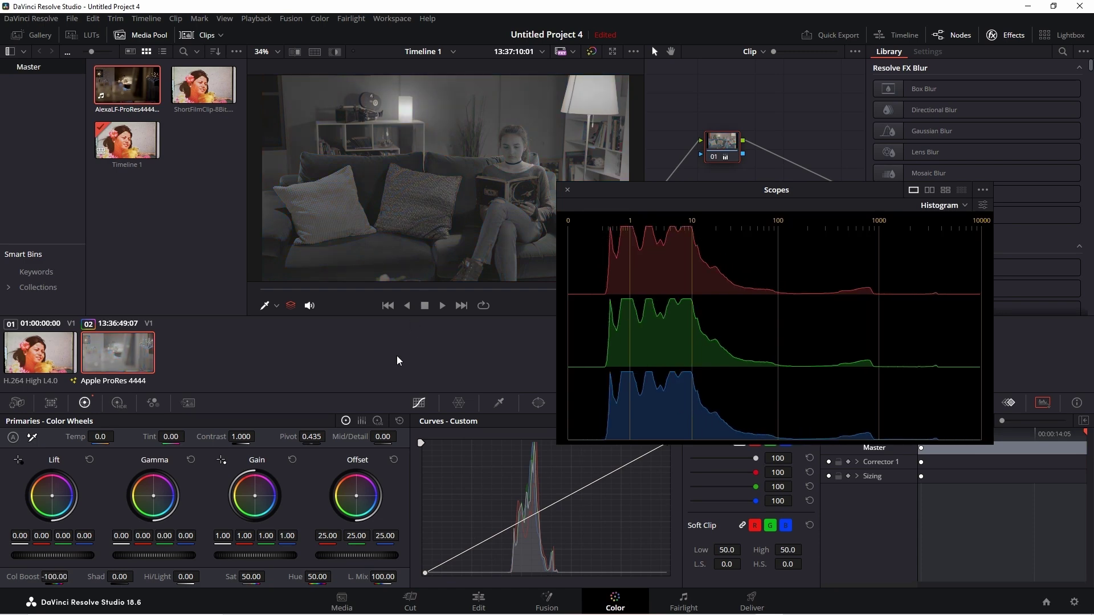
click(398, 422)
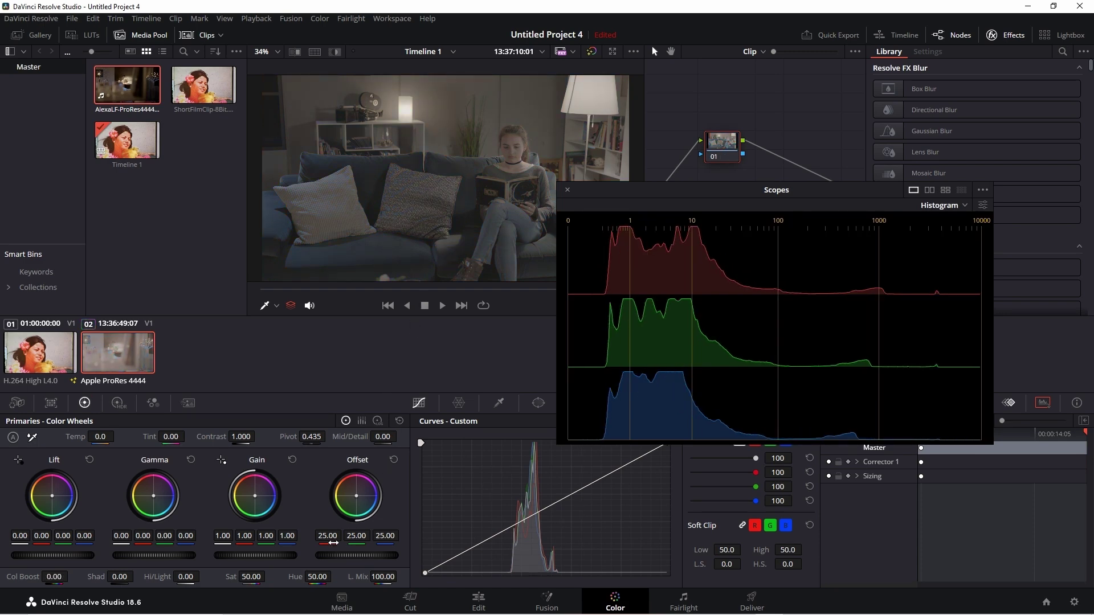
mouse_move(251, 577)
mouse_down()
mouse_move(217, 577)
mouse_move(251, 577)
mouse_up()
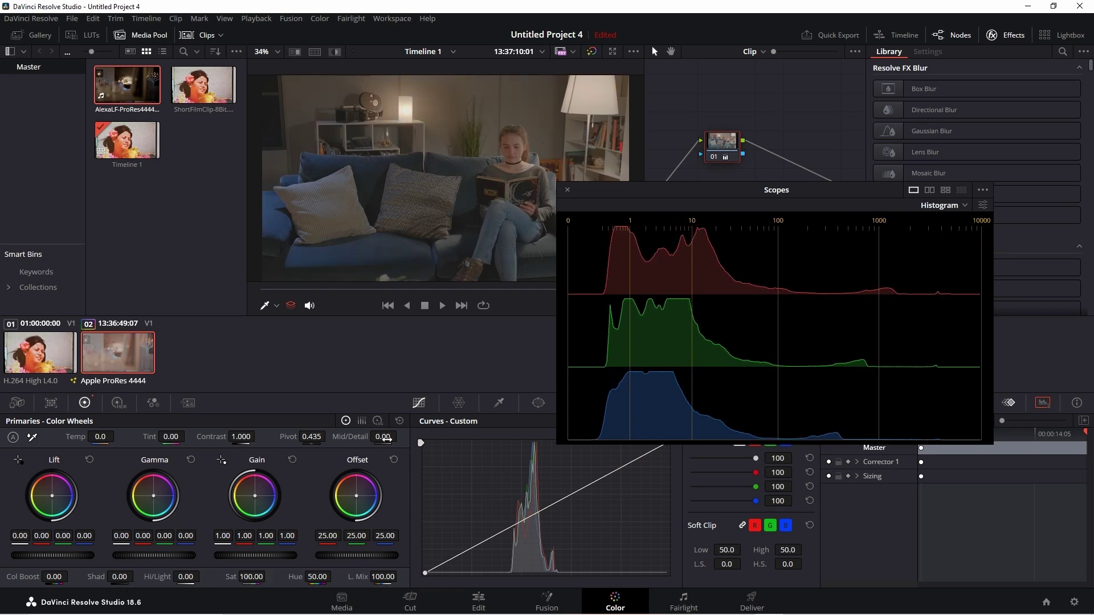
click(399, 422)
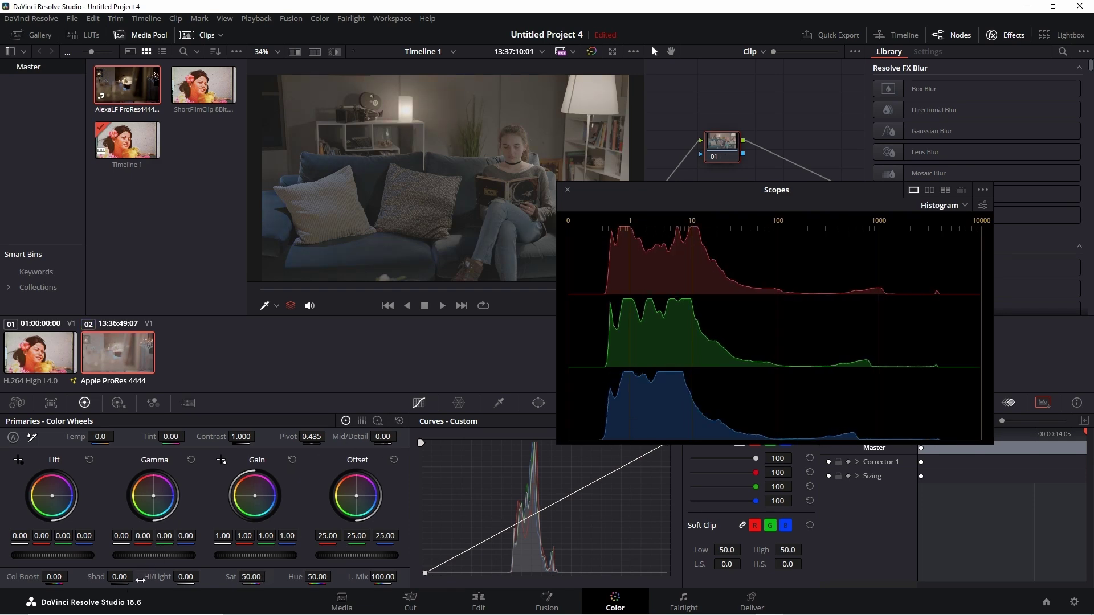
Swing shadows, highlights (-100) and hue, returning them to 0.00, 0.00 and 50.00
mouse_move(139, 579)
mouse_down()
mouse_move(182, 580)
mouse_move(119, 577)
mouse_up()
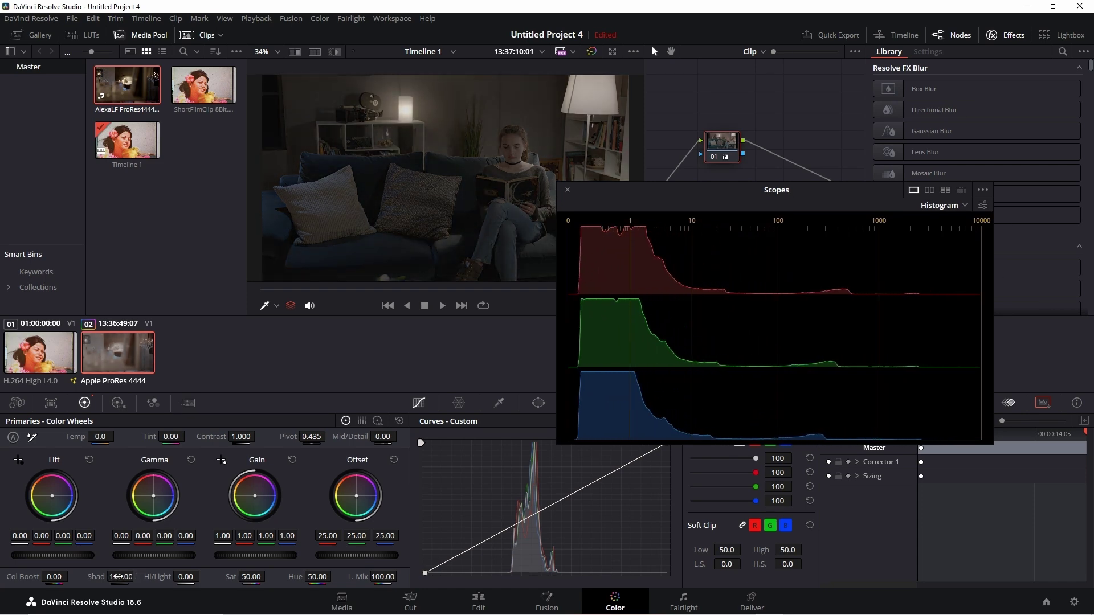
click(399, 420)
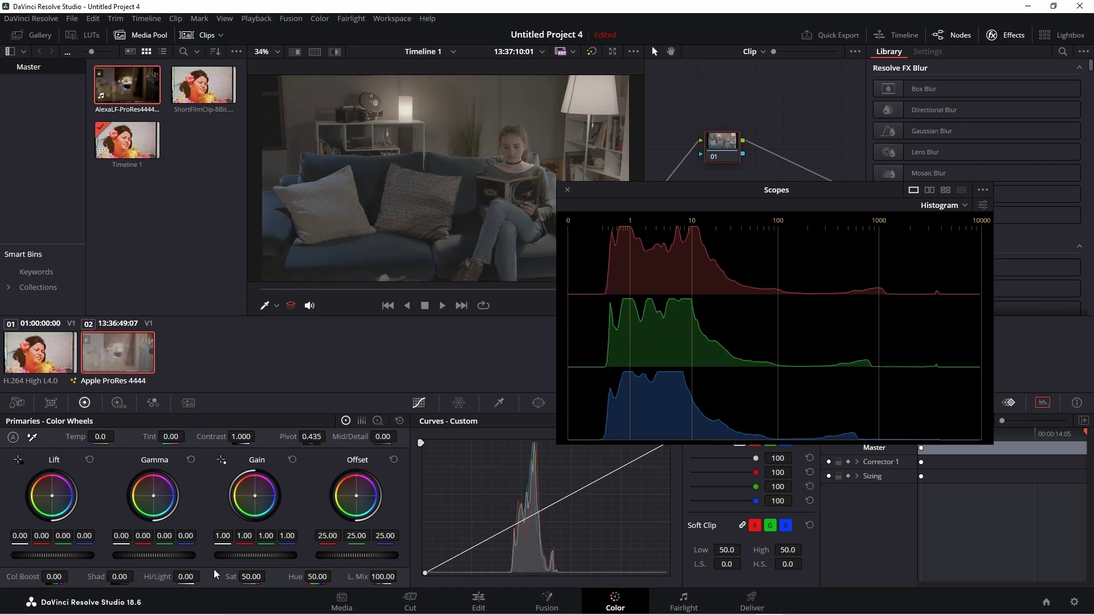
drag(186, 576, 154, 577)
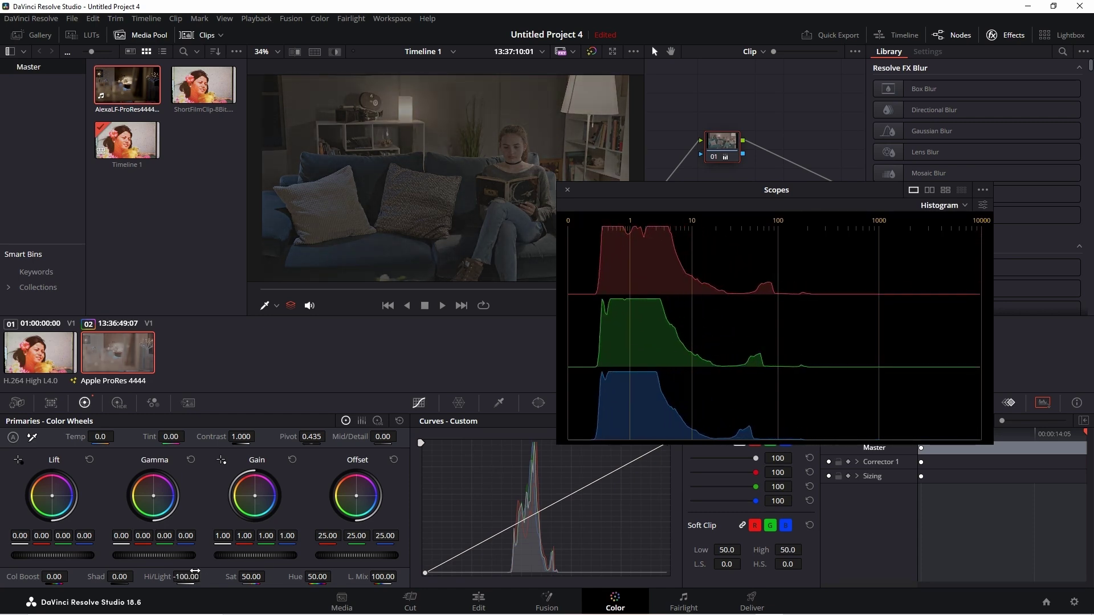
key(ctrl+z)
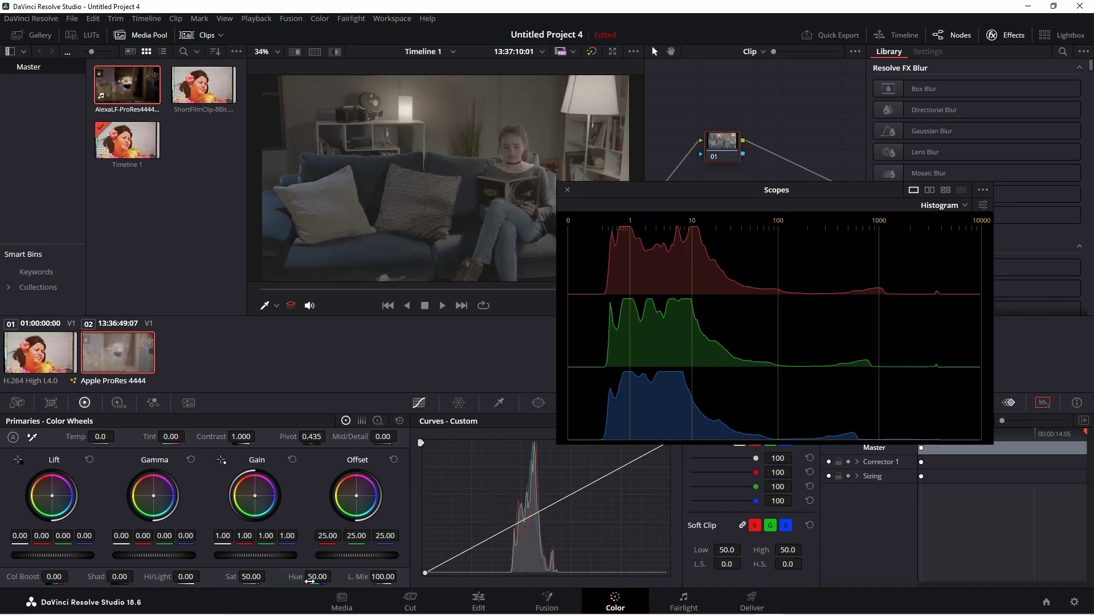
mouse_move(320, 577)
mouse_down()
mouse_move(335, 577)
mouse_move(298, 576)
mouse_up()
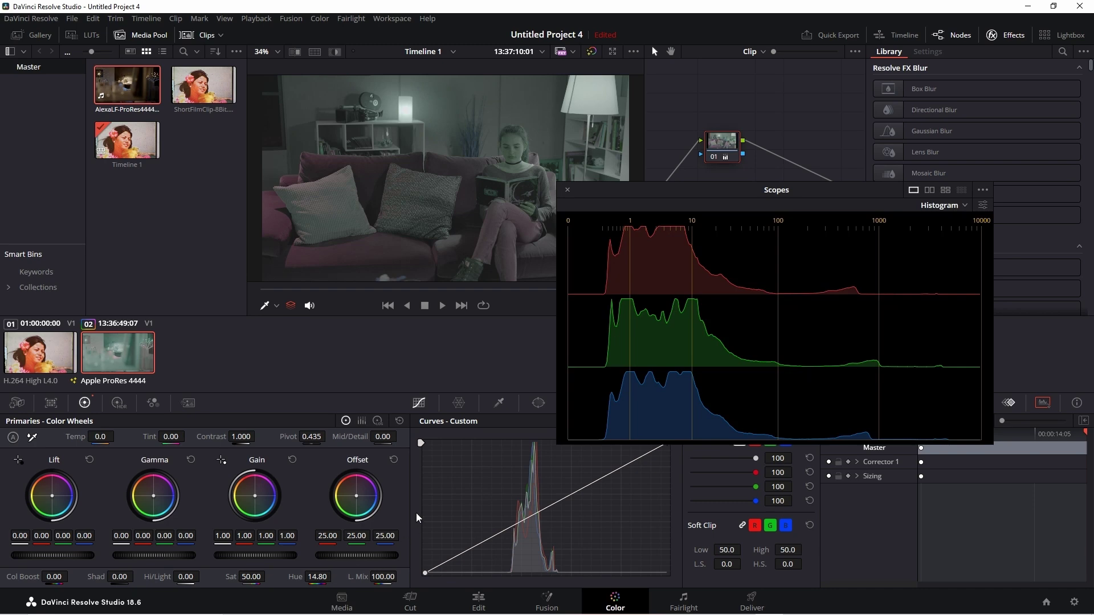
click(400, 420)
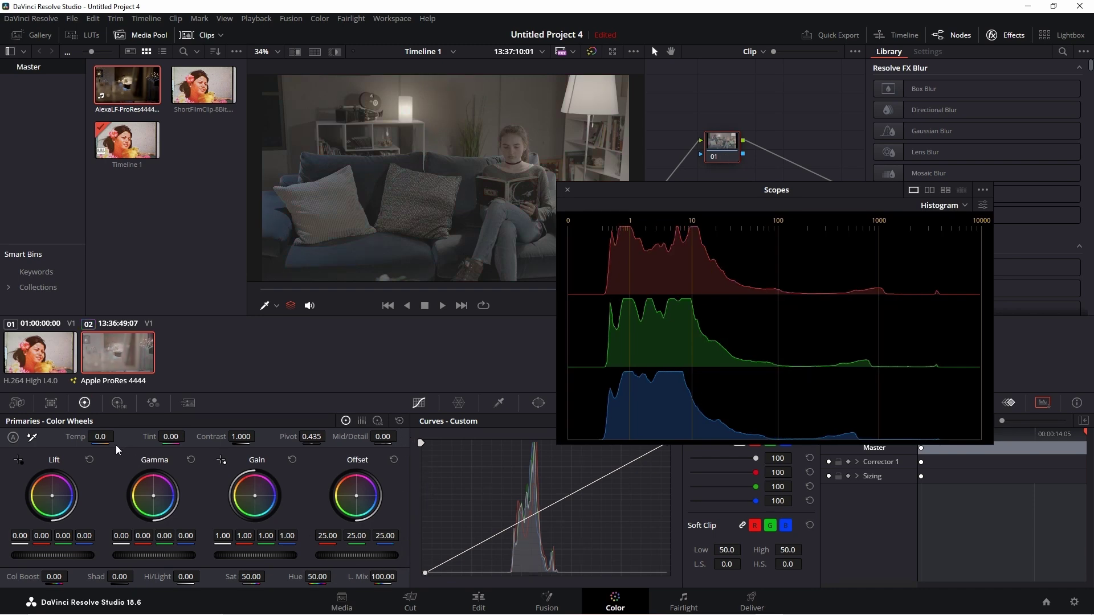
Shift temperature toward blue and tint to 100 pink, resetting both to zero
drag(99, 437, 117, 436)
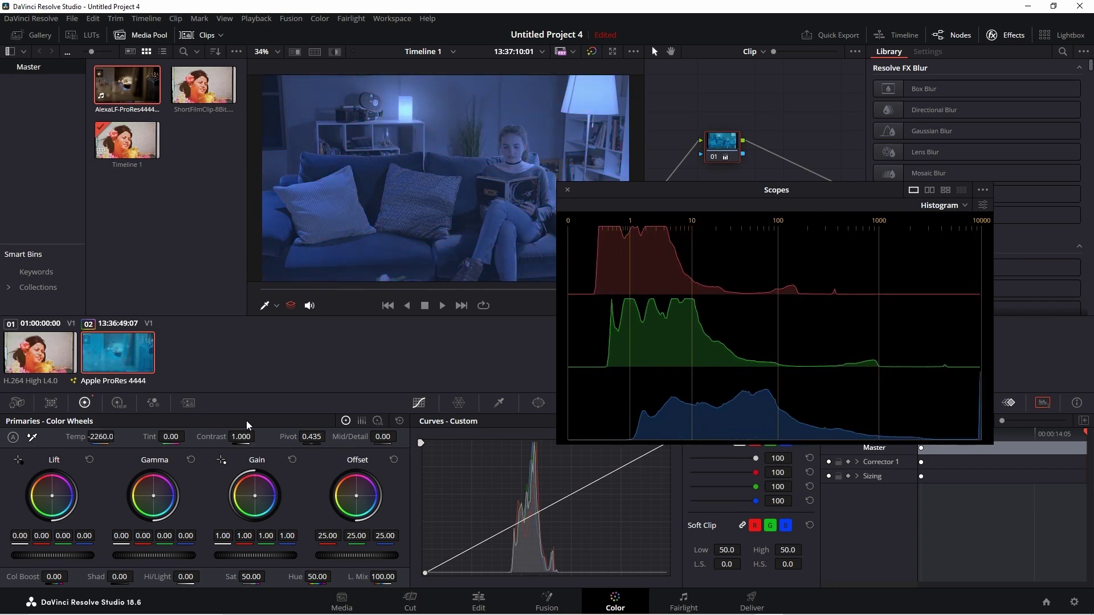
click(399, 421)
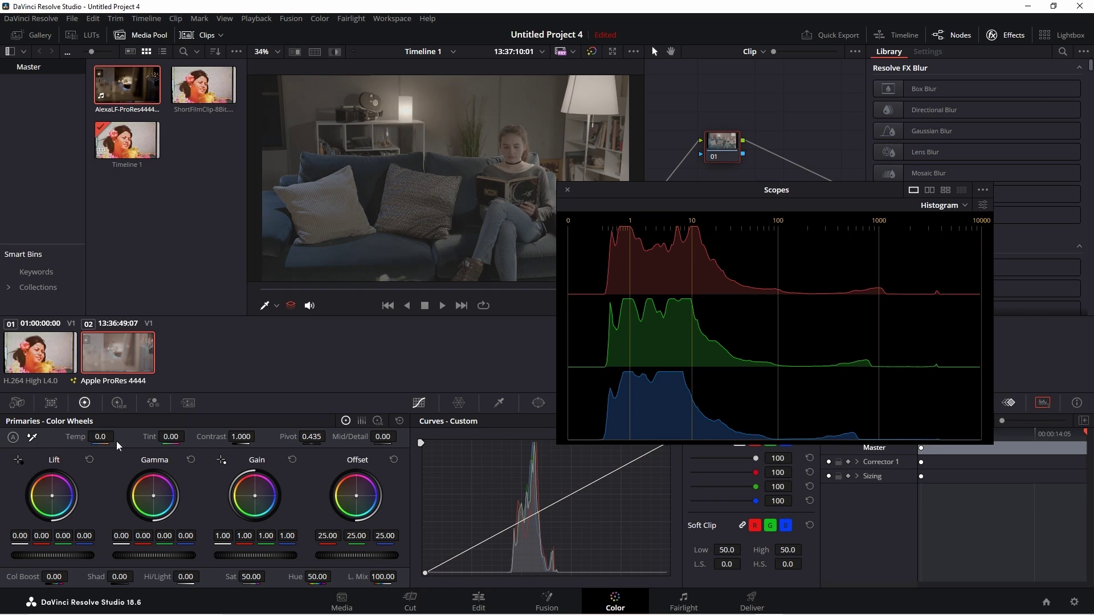
drag(118, 437, 118, 437)
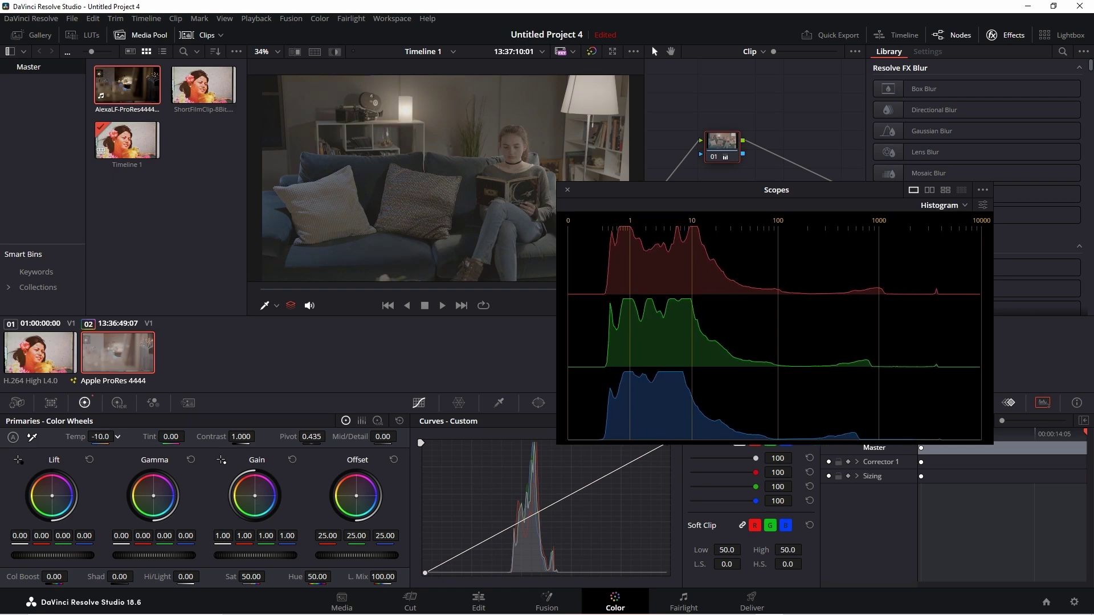
click(400, 421)
mouse_move(182, 437)
mouse_down()
mouse_move(166, 436)
mouse_move(197, 437)
mouse_move(167, 436)
mouse_up()
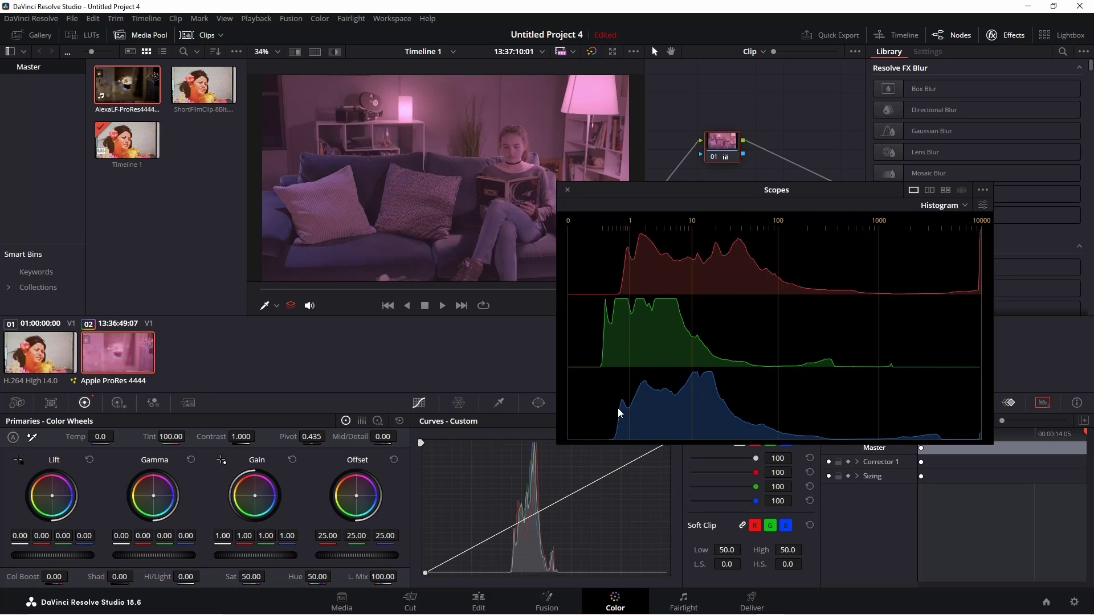
click(399, 419)
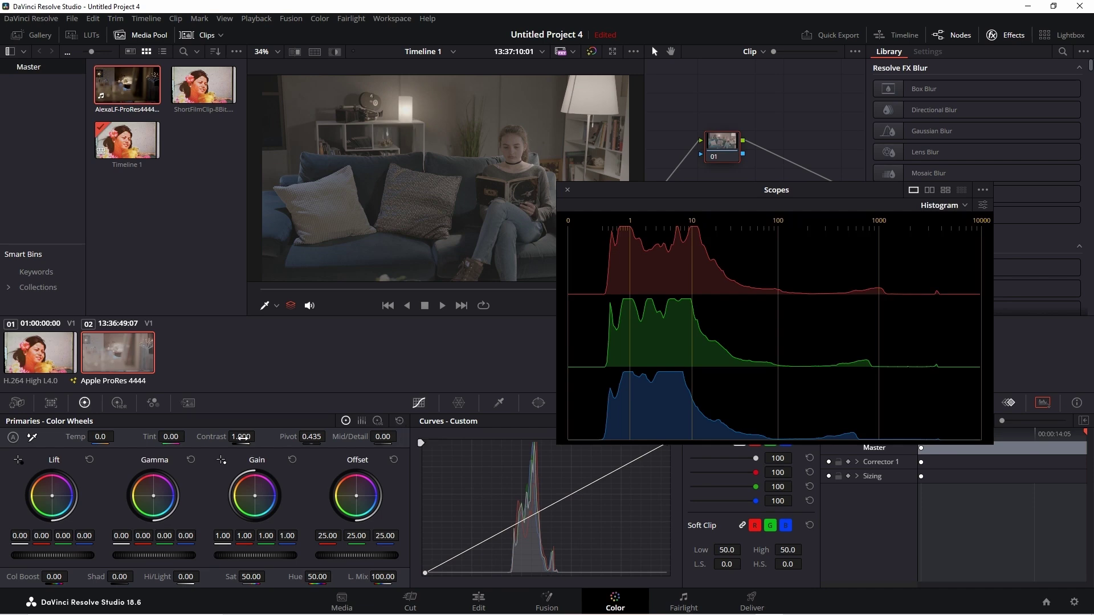
Vary contrast around a raised pivot and lower midtone detail, then reset all to defaults
drag(242, 437, 254, 437)
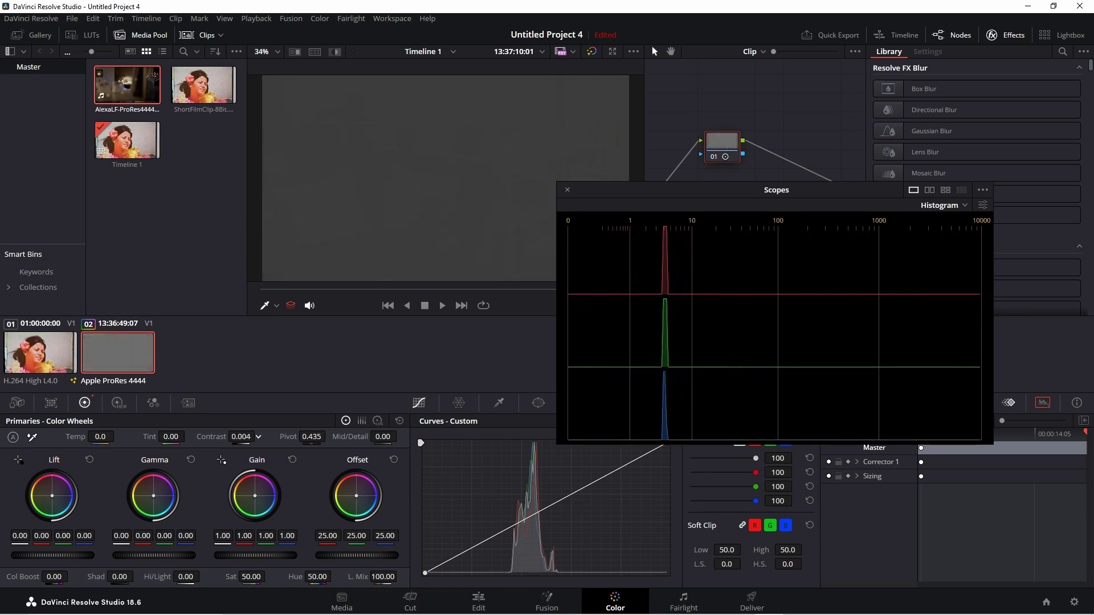
click(400, 421)
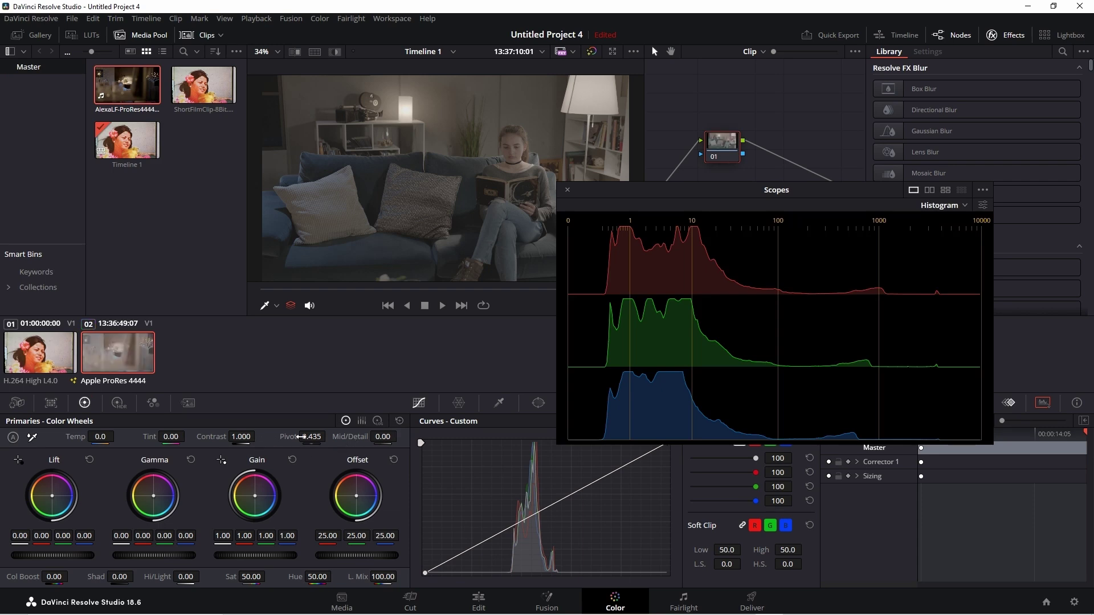
drag(311, 436, 328, 436)
drag(242, 436, 318, 440)
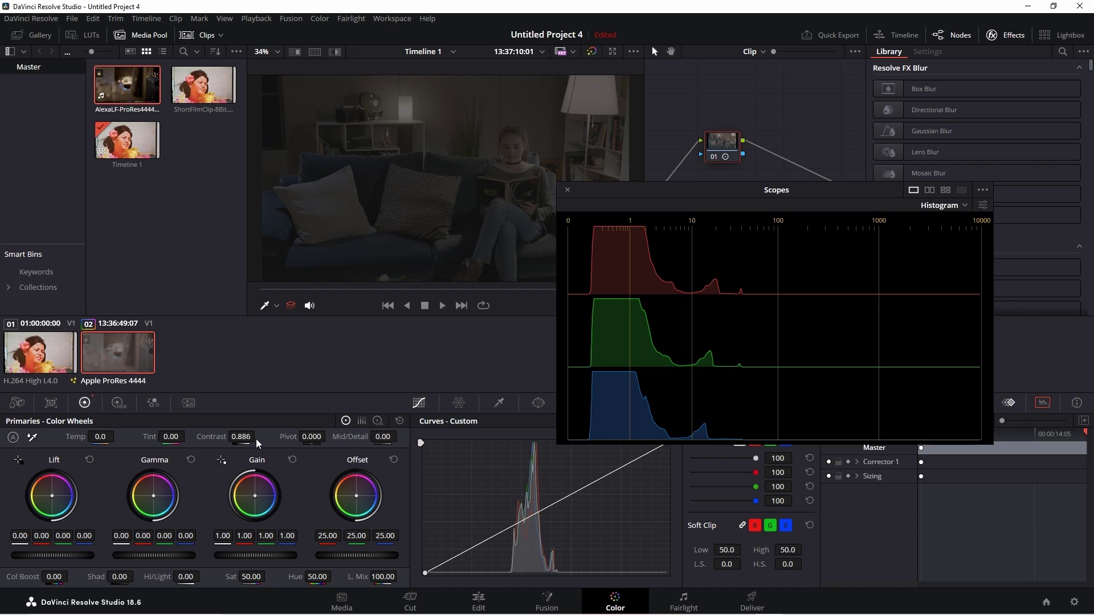
click(400, 421)
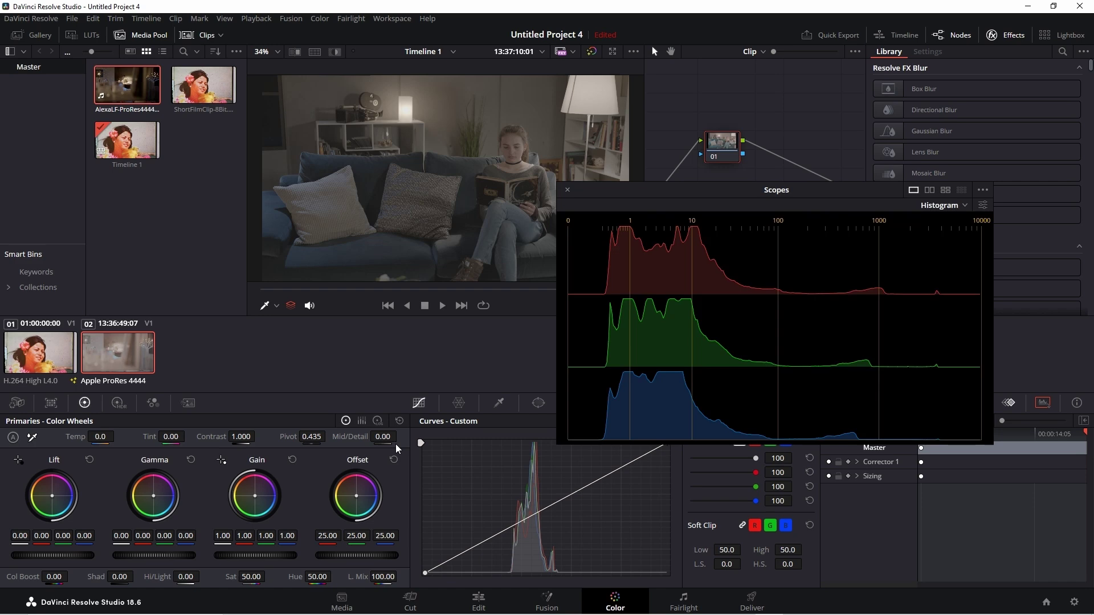
drag(396, 443, 364, 437)
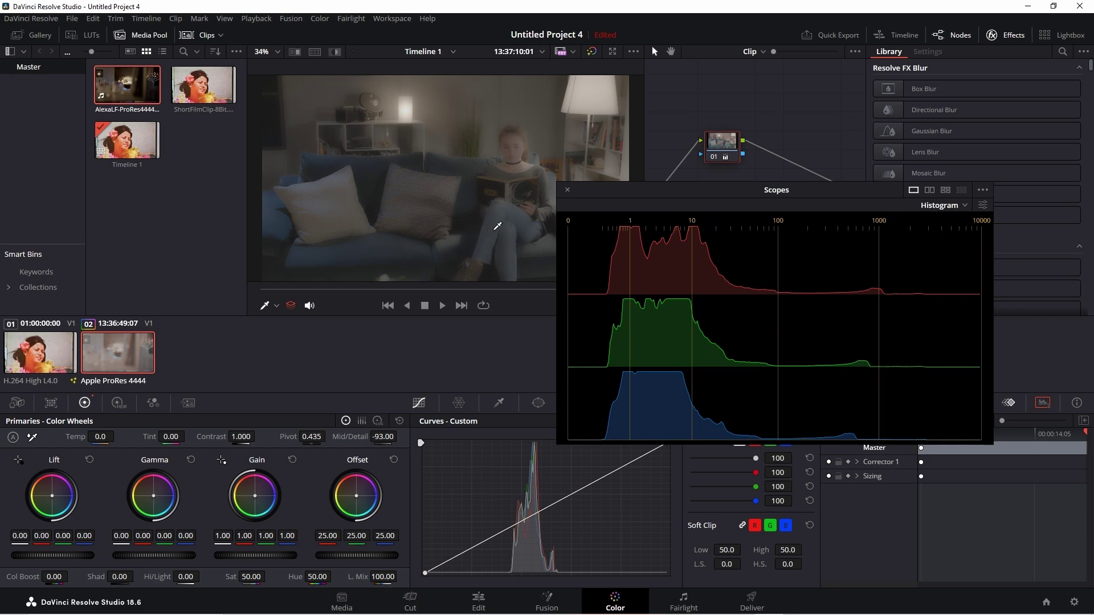
click(401, 421)
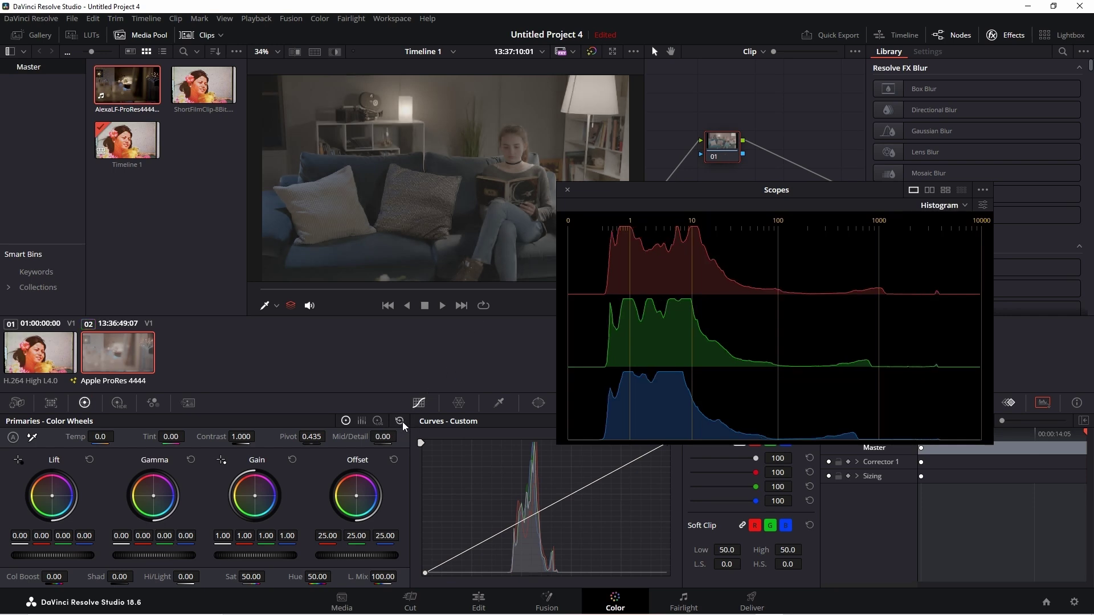
In Color Bars view, adjust lift level and red lift, remove them, then show Log Wheels
click(362, 422)
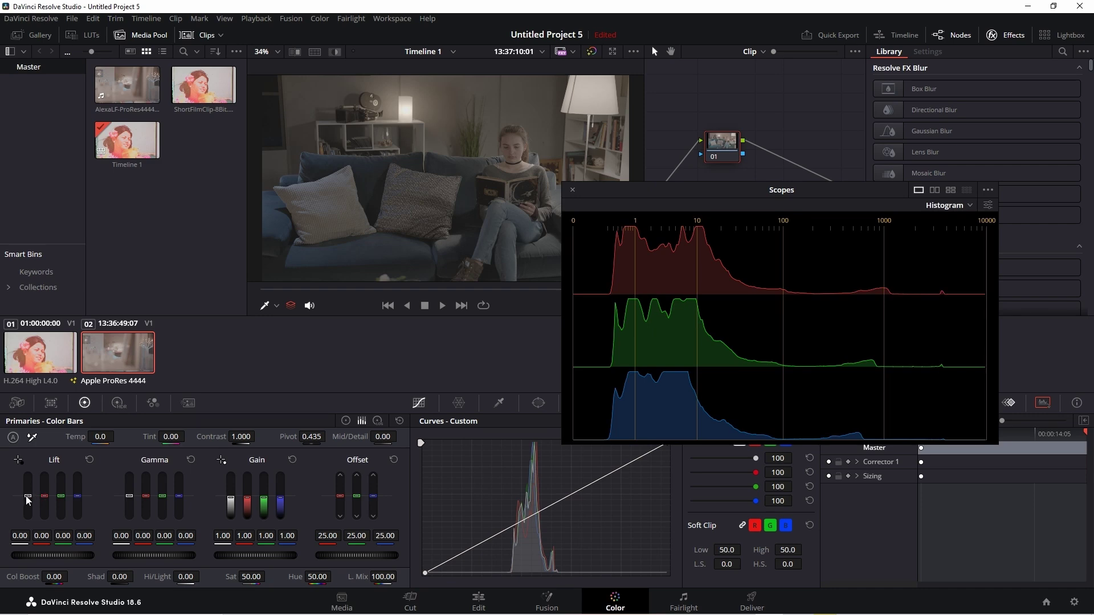
drag(27, 496, 53, 497)
click(90, 459)
click(89, 460)
click(378, 422)
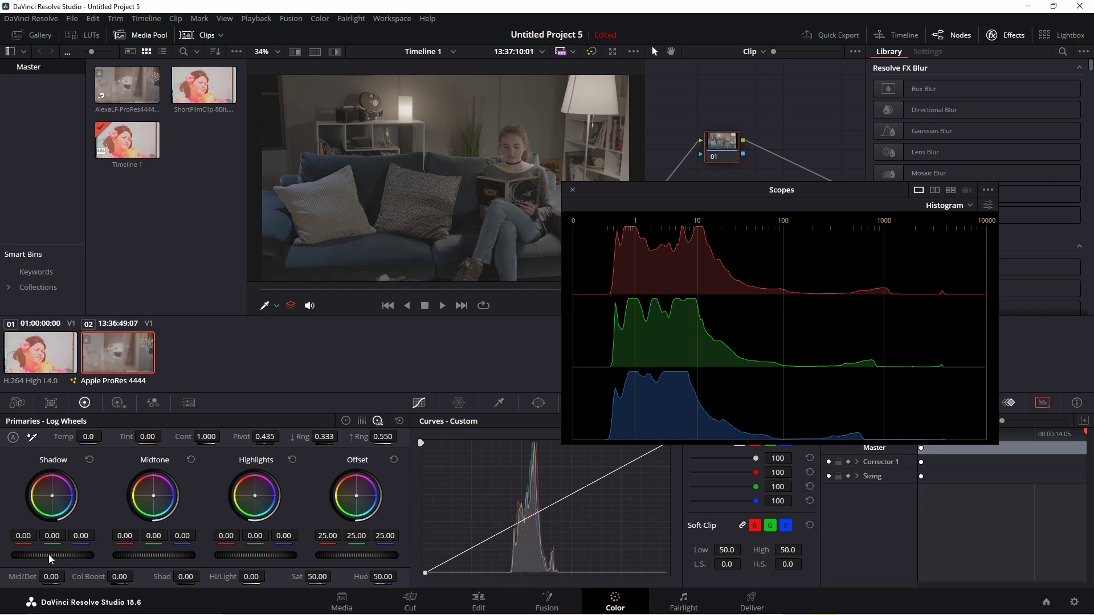
mouse_move(52, 556)
mouse_down()
mouse_move(74, 555)
mouse_move(54, 556)
mouse_up()
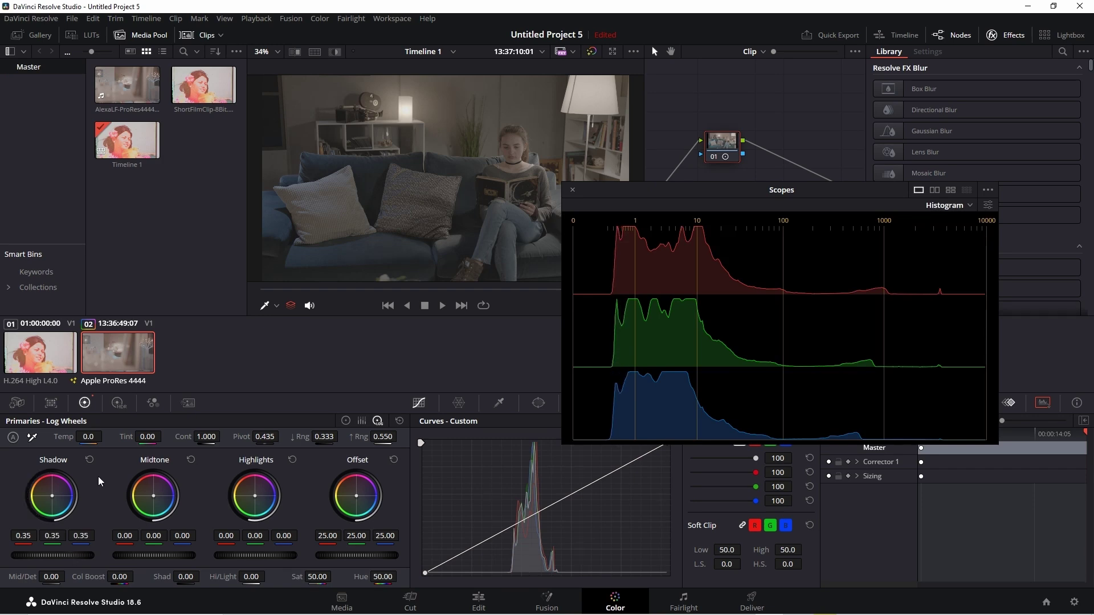
click(89, 459)
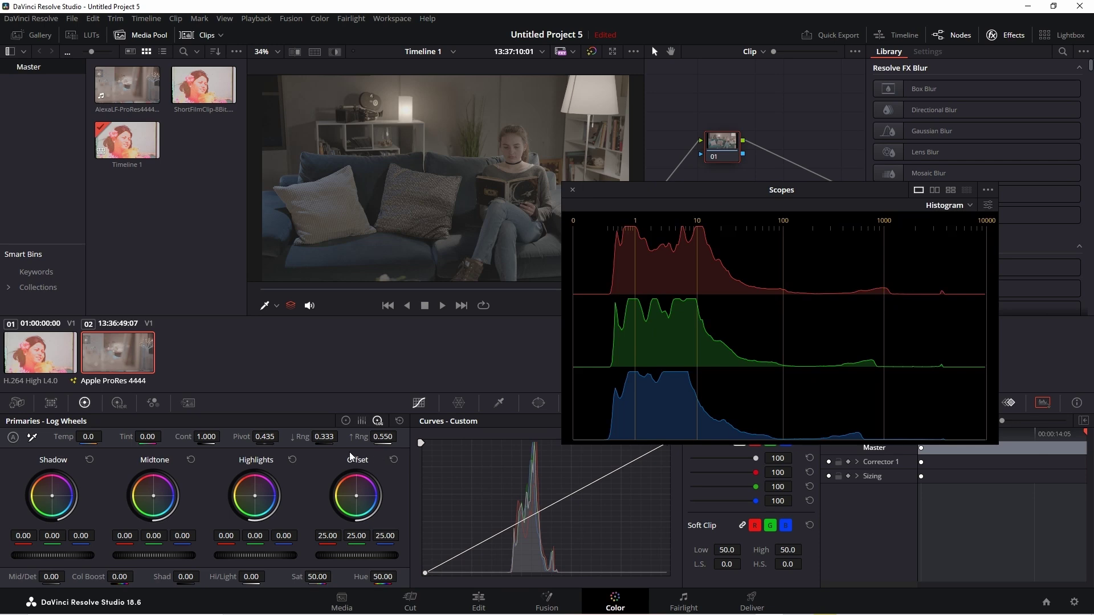
drag(331, 437, 431, 437)
drag(34, 556, 72, 555)
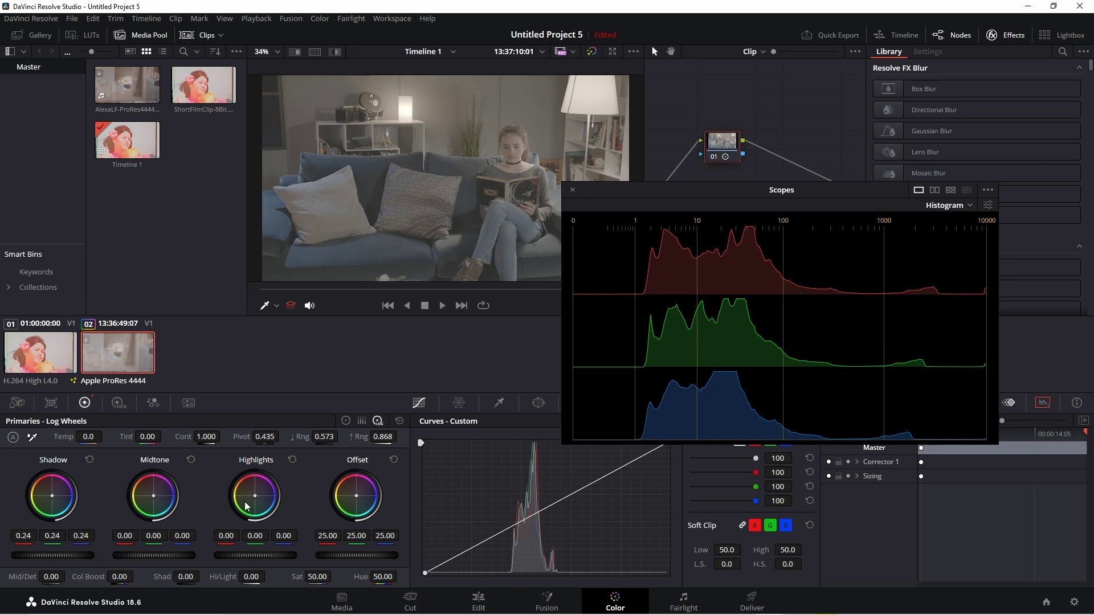
click(399, 421)
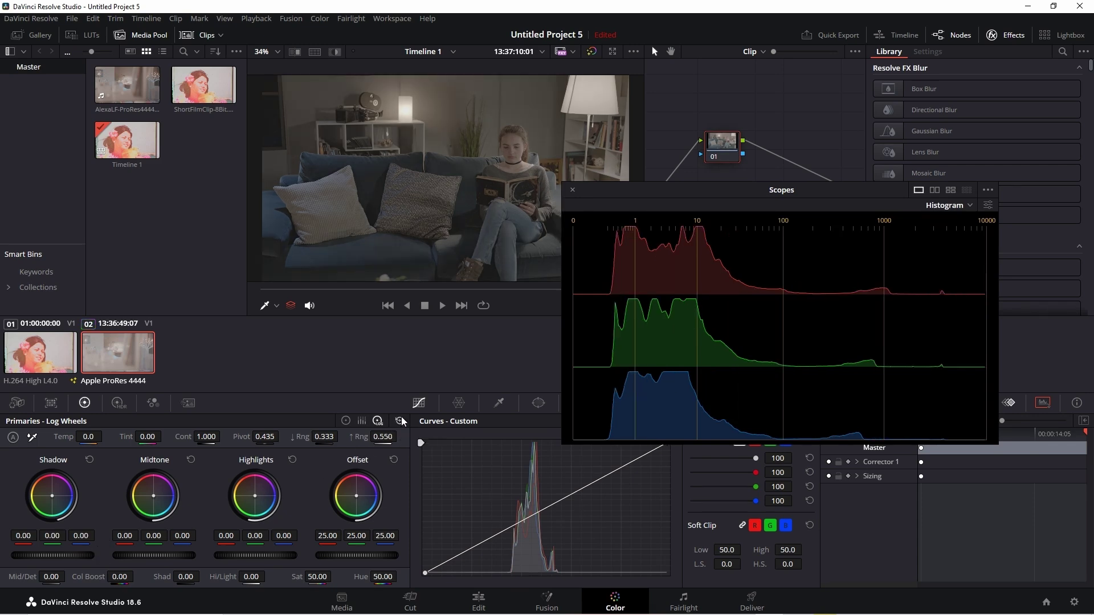